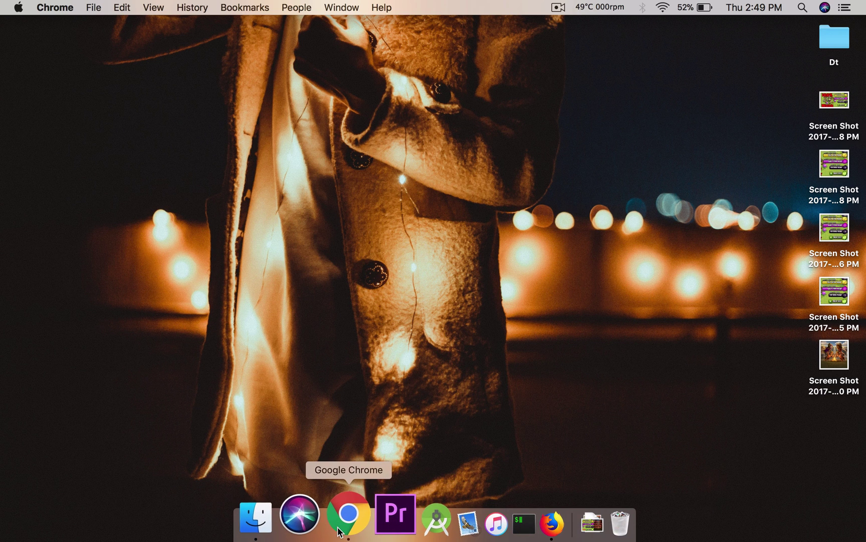
# Download Impactor_0.9.42.dmg from cydiaimpactor.com using the Mac OS X link
pyautogui.click(346, 522)
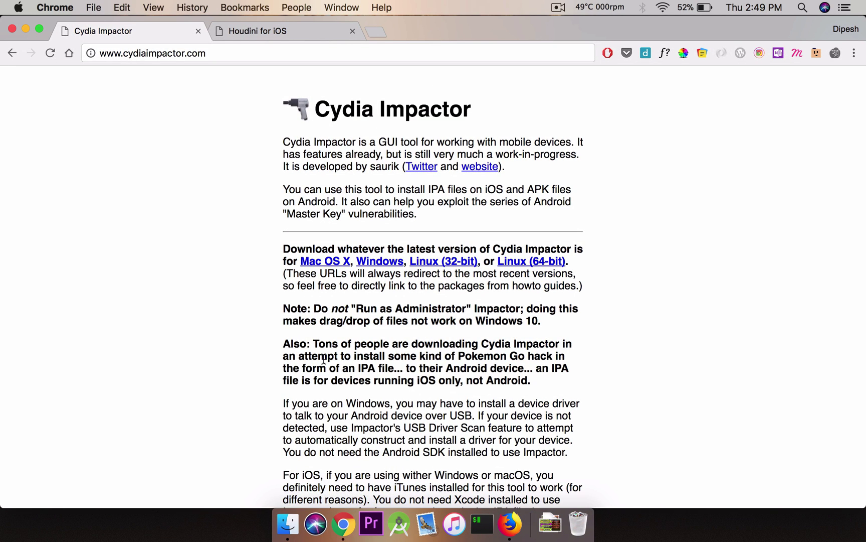
pyautogui.click(331, 266)
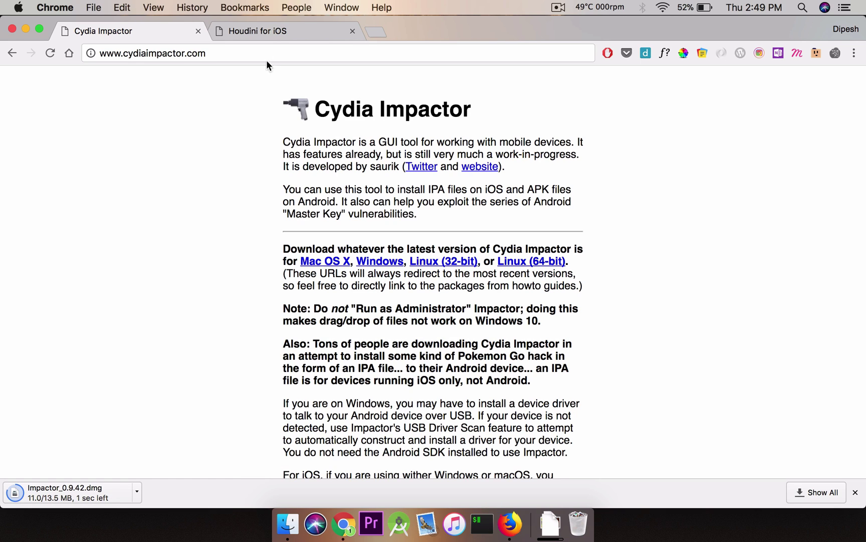
# Download the Houdini beta IPA from the Houdini for iOS page and scroll to its Installation steps
pyautogui.click(271, 32)
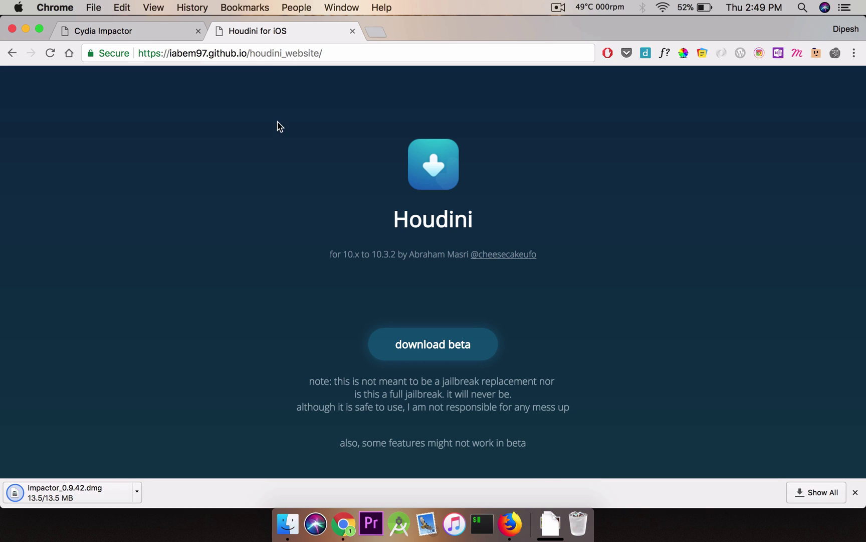
pyautogui.click(406, 346)
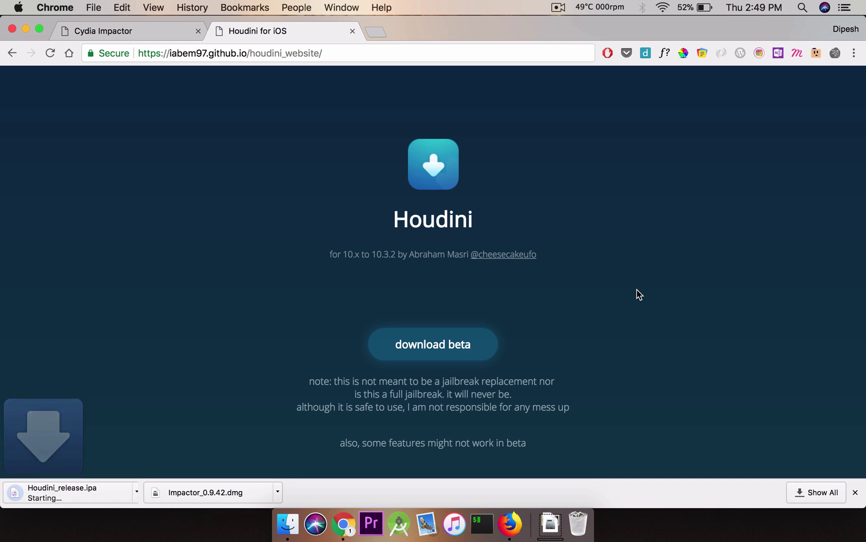
pyautogui.scroll(-2, 639, 295)
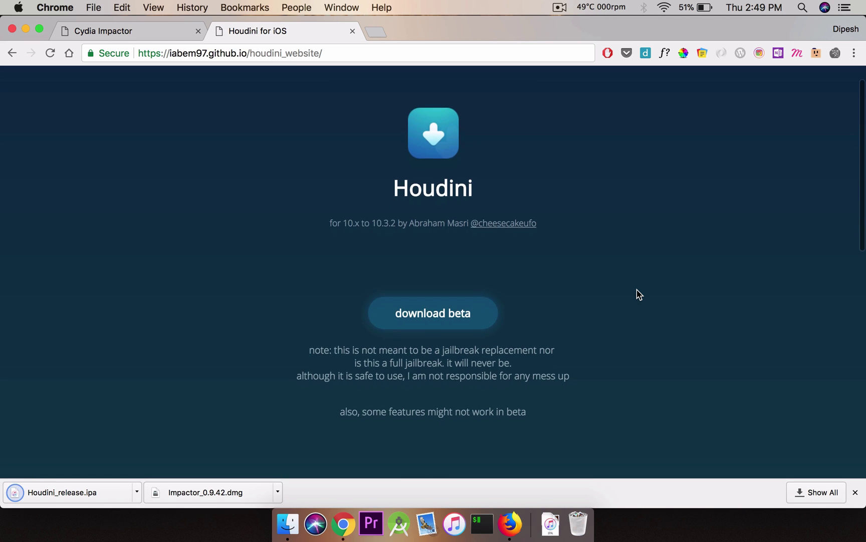
pyautogui.scroll(-2, 639, 295)
pyautogui.scroll(-5, 640, 295)
pyautogui.scroll(-5, 638, 295)
pyautogui.scroll(-5, 637, 294)
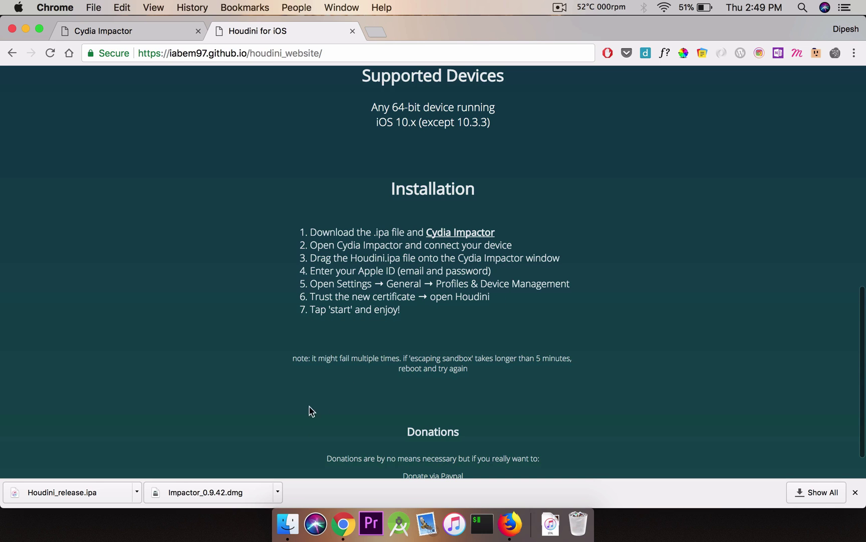
# Highlight the installation steps, then copy Impactor from Impactor_0.9.42.dmg into Applications and close the disk image
pyautogui.moveTo(307, 232); pyautogui.dragTo(407, 310)
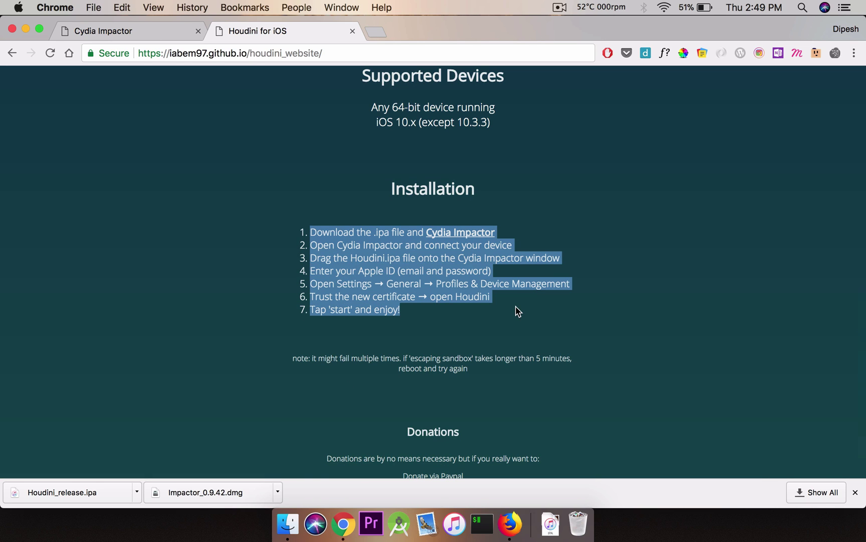
pyautogui.click(236, 487)
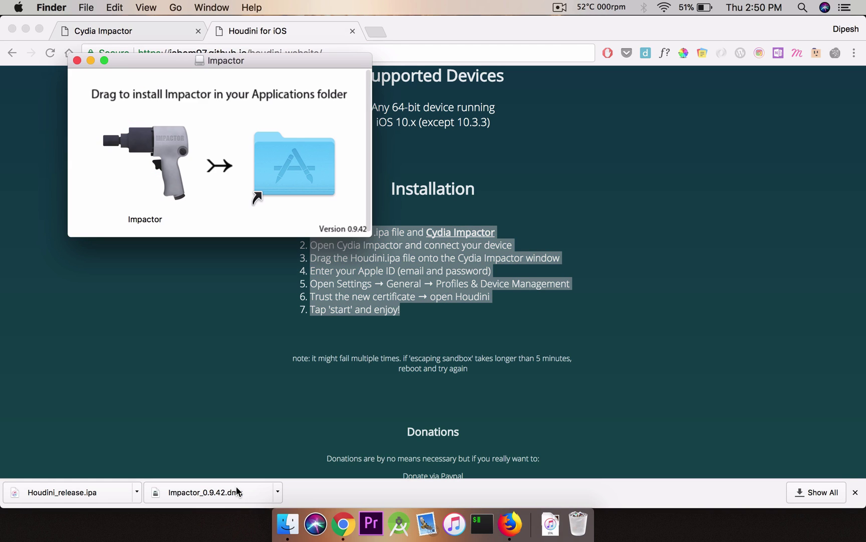
pyautogui.moveTo(157, 146); pyautogui.dragTo(289, 149)
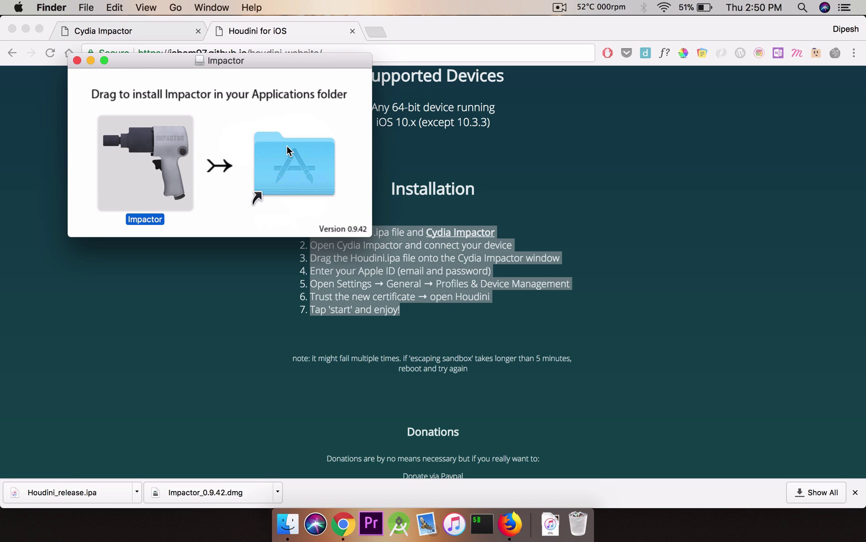
pyautogui.click(78, 60)
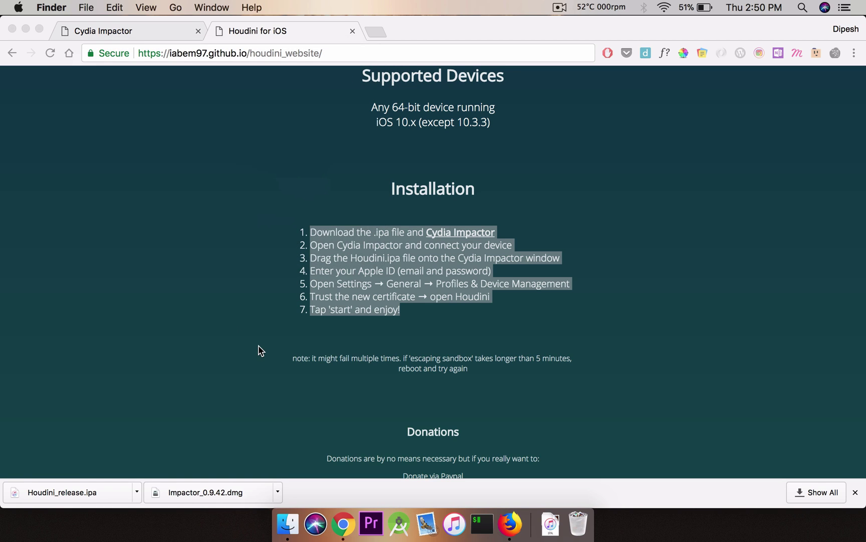
# Launch Impactor through a Spotlight search for 'impa' and approve the Gatekeeper Open prompt
pyautogui.press('super+space')
pyautogui.write('impa')
pyautogui.press('Return')
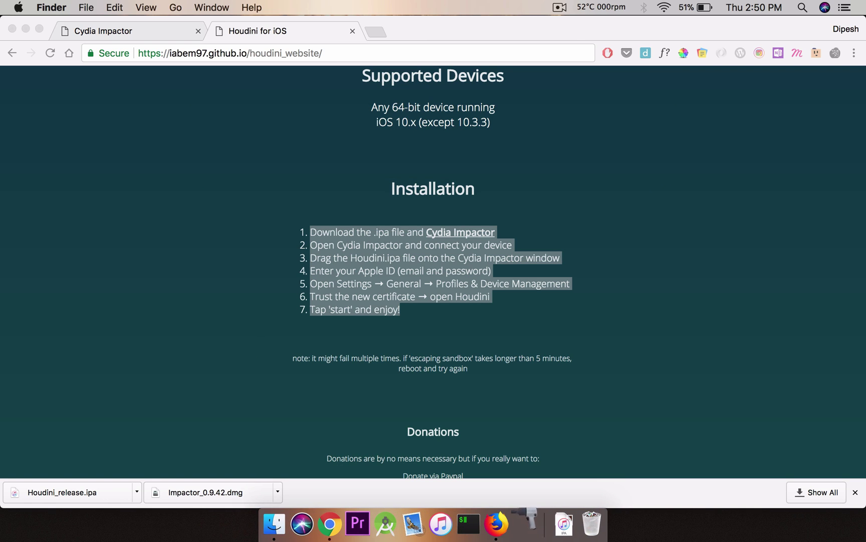
pyautogui.click(580, 200)
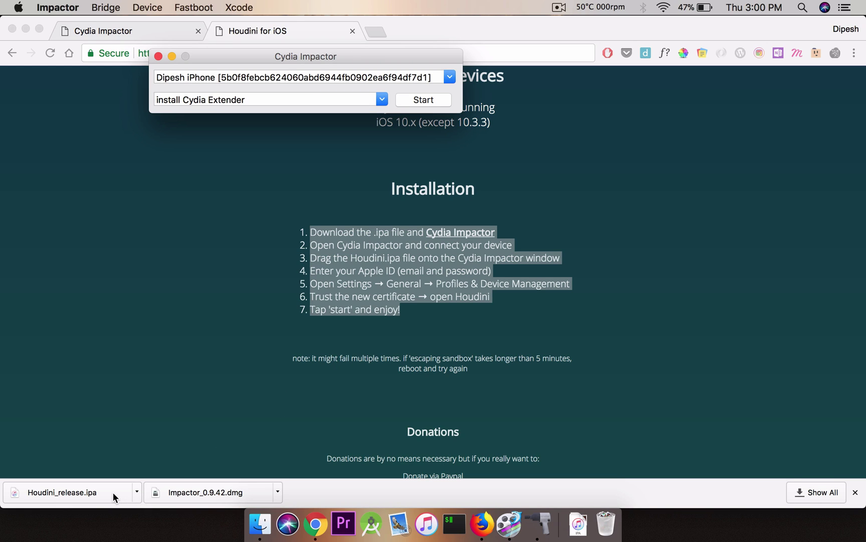
# Drop Houdini_release.ipa onto Impactor and submit the Apple ID username and password
pyautogui.moveTo(113, 492); pyautogui.dragTo(341, 81)
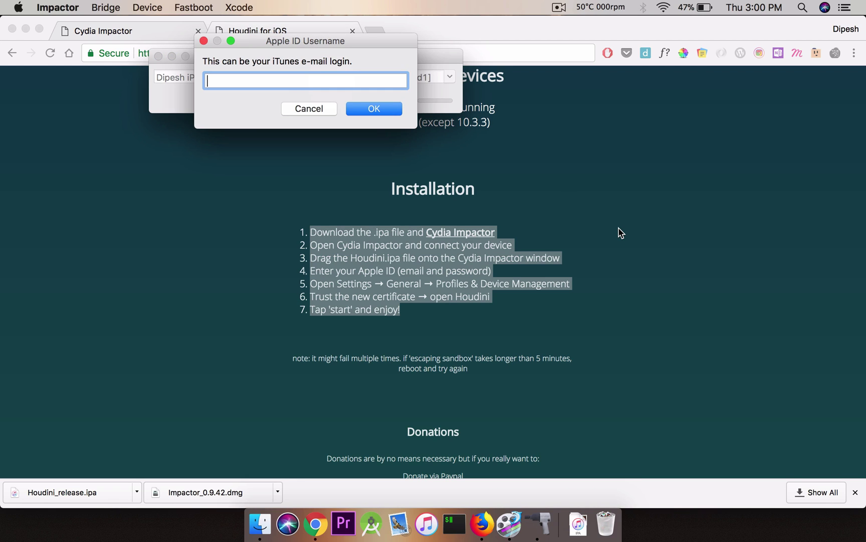
pyautogui.press('Return')
pyautogui.write('********')
pyautogui.press('Return')
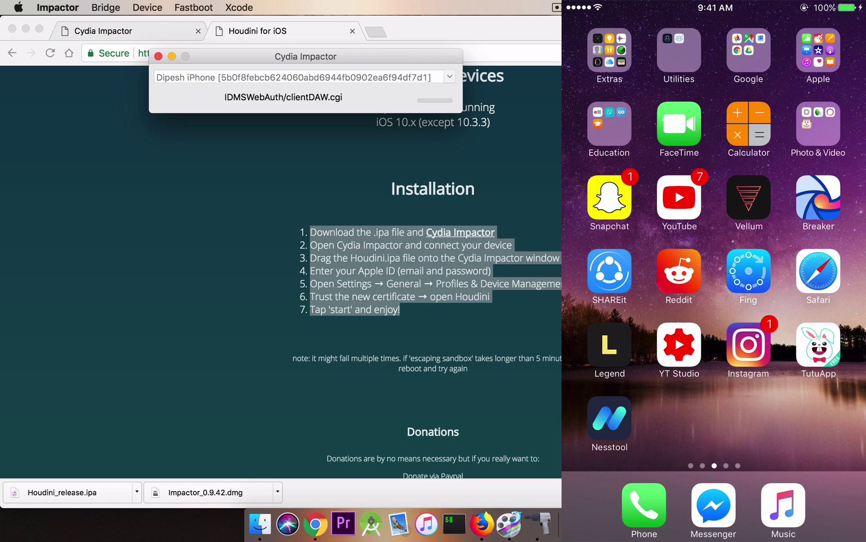